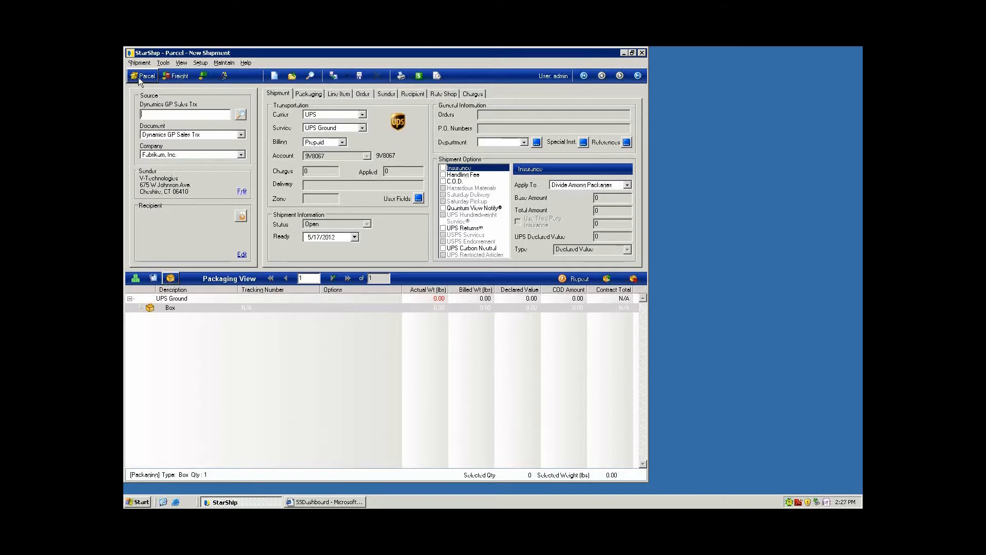
# Examine the carriers offered for parcel shipments and for freight shipments, ending back in parcel shipping
pyautogui.click(362, 115)
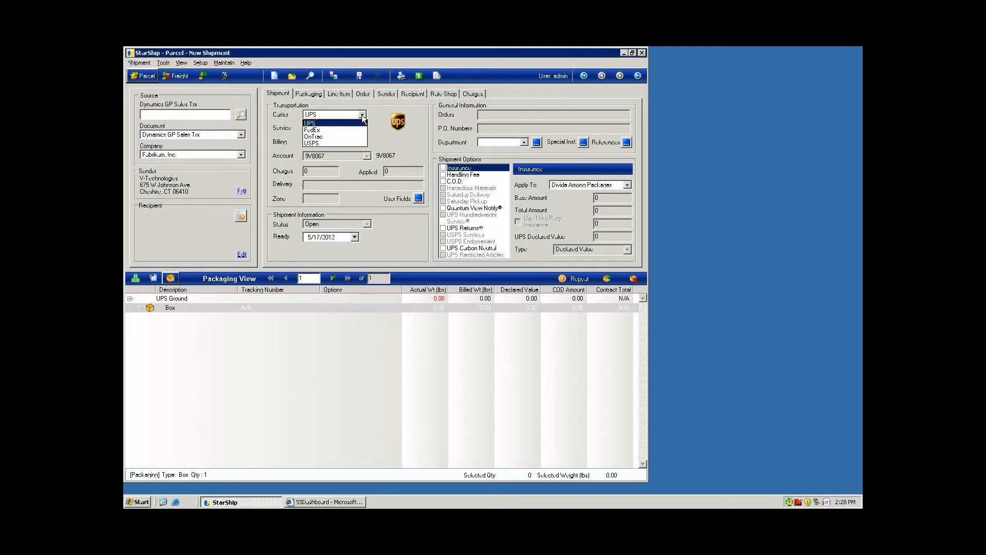
pyautogui.click(288, 52)
pyautogui.click(177, 76)
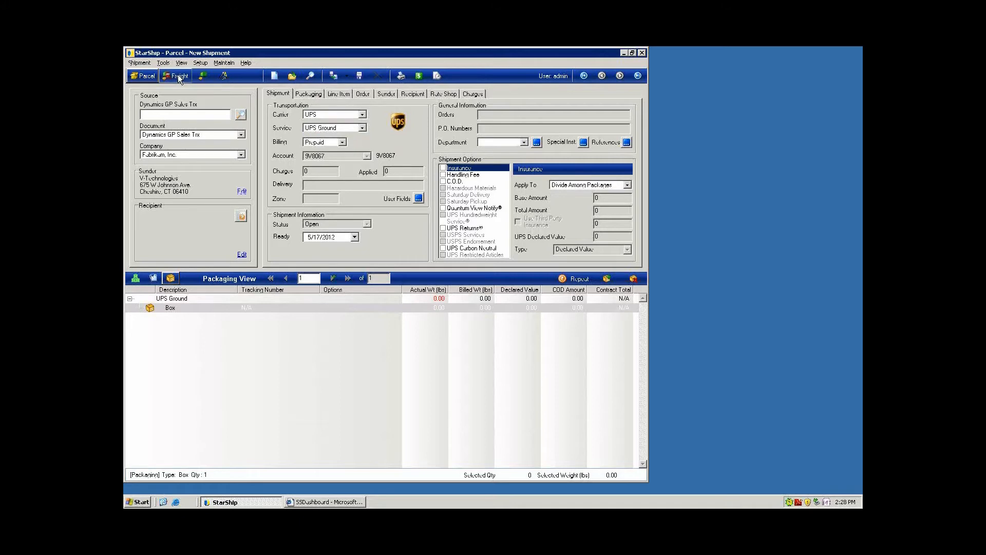
pyautogui.click(280, 95)
pyautogui.click(361, 115)
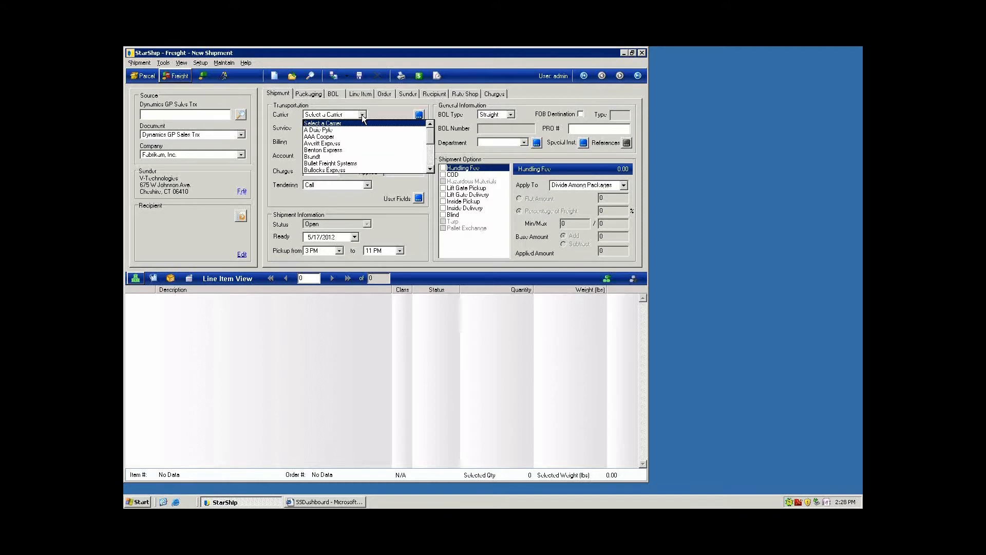
pyautogui.click(356, 60)
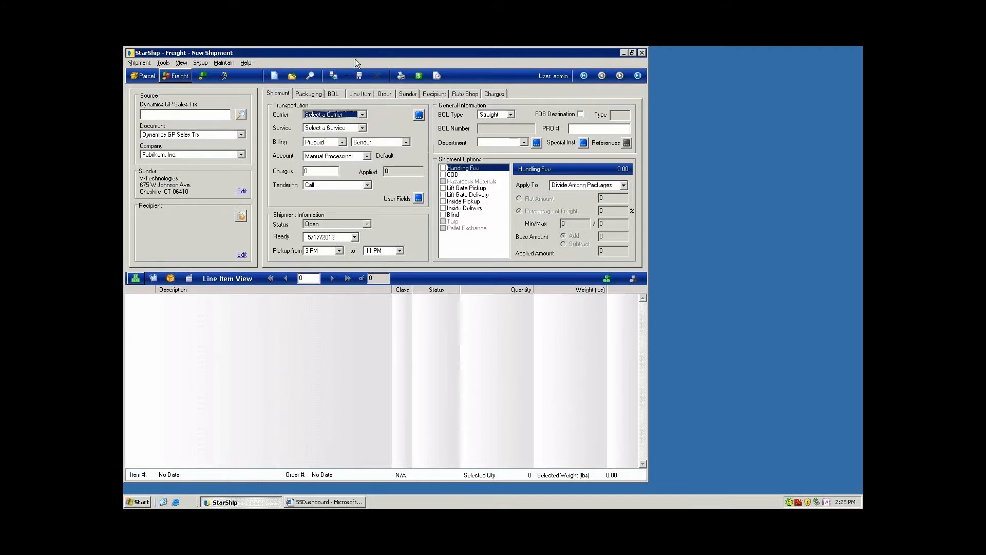
pyautogui.click(145, 78)
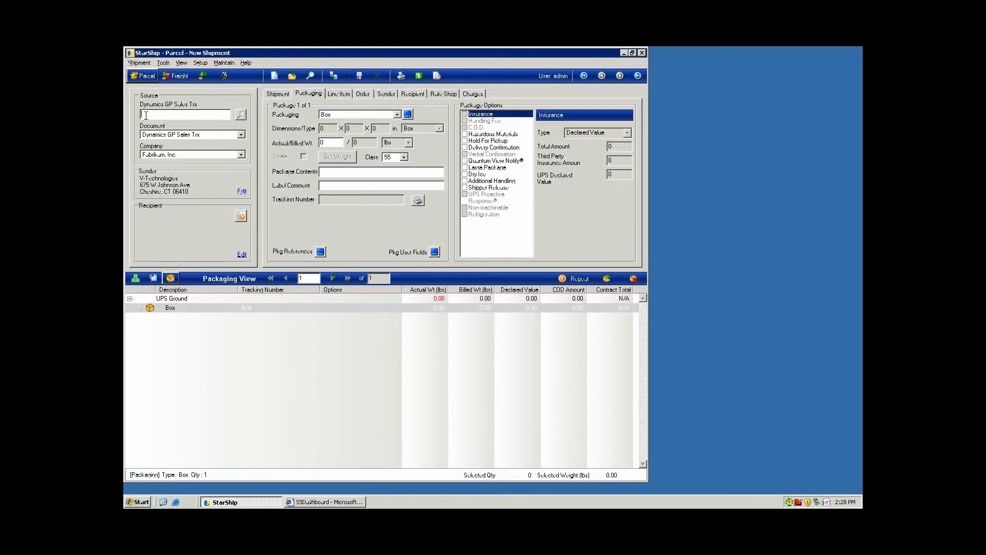
# Browse the Dynamics GP sales transactions available as shipment sources, closing the lookup without choosing one
pyautogui.click(240, 115)
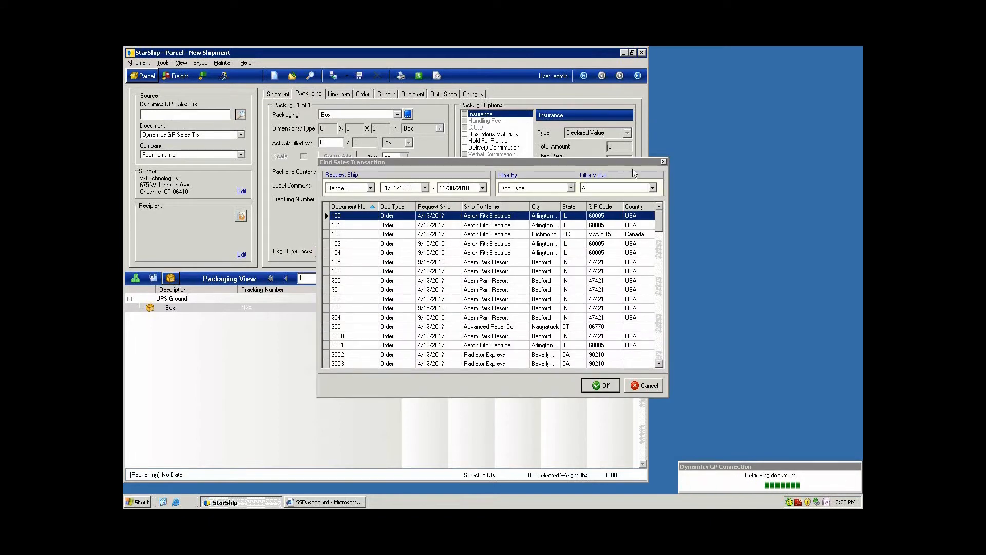
pyautogui.click(663, 162)
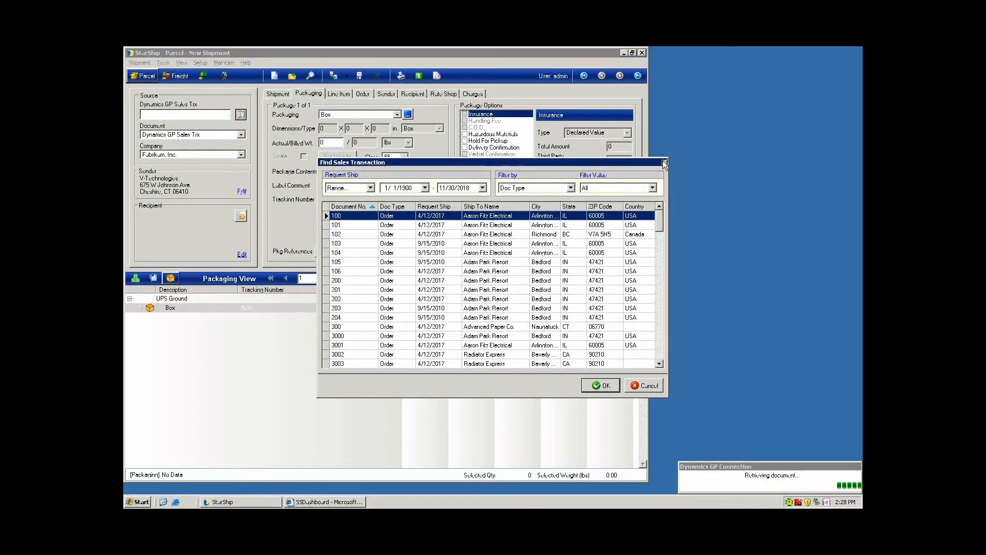
pyautogui.click(663, 163)
# Check the source document types and companies available, keeping Dynamics GP Sales Trx and Fabrikam, Inc
pyautogui.click(239, 135)
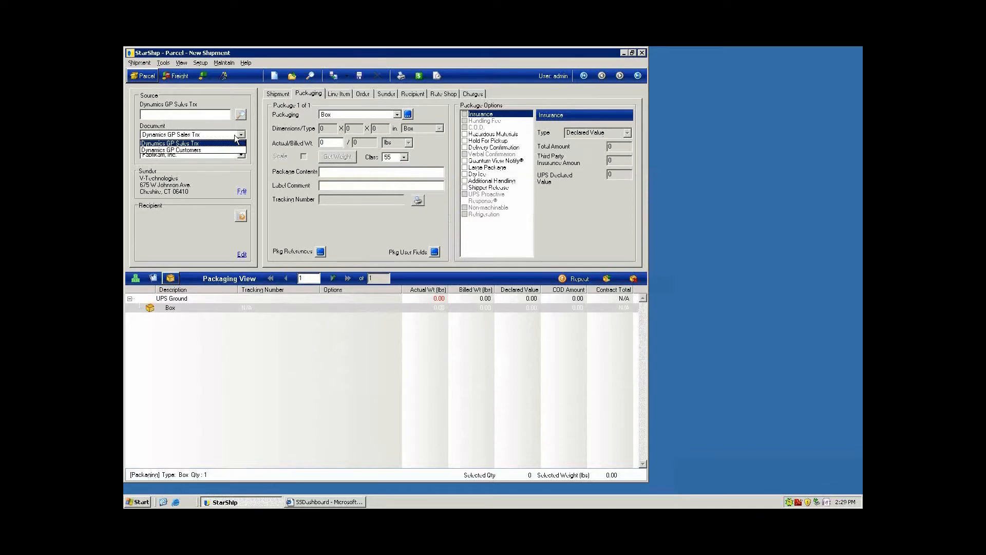
pyautogui.click(236, 143)
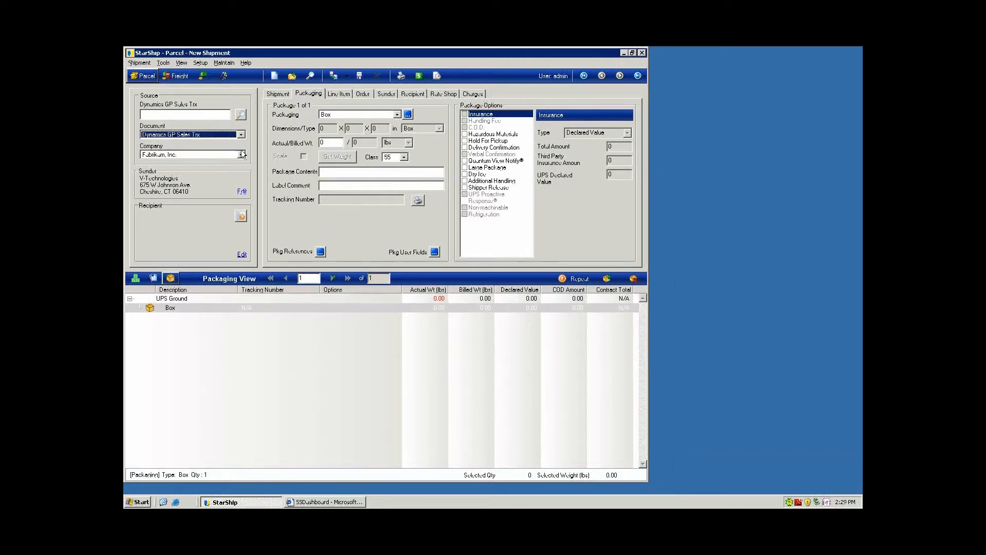
pyautogui.click(241, 154)
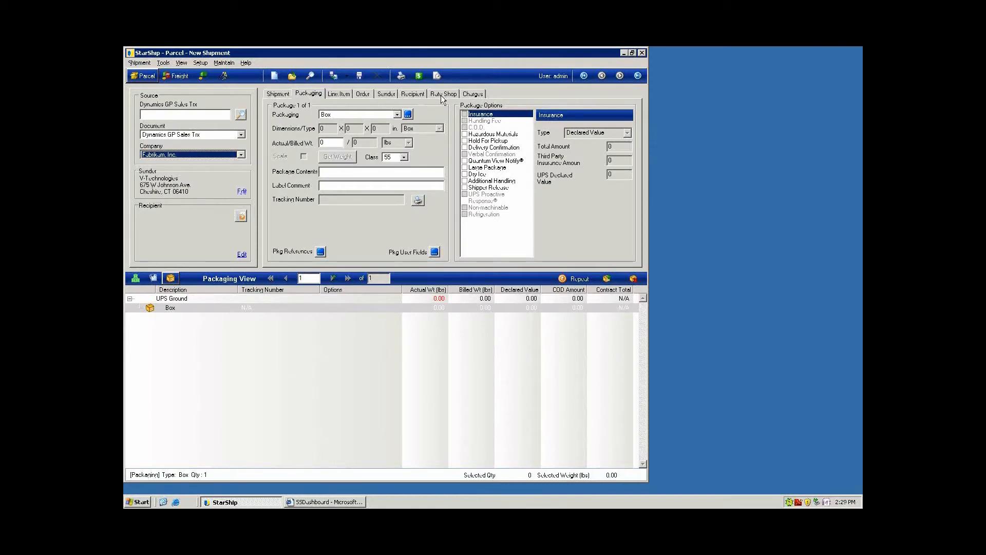
# Load a sales order into the parcel shipment by entering its order number as the Dynamics GP Sales Trx source
pyautogui.click(174, 115)
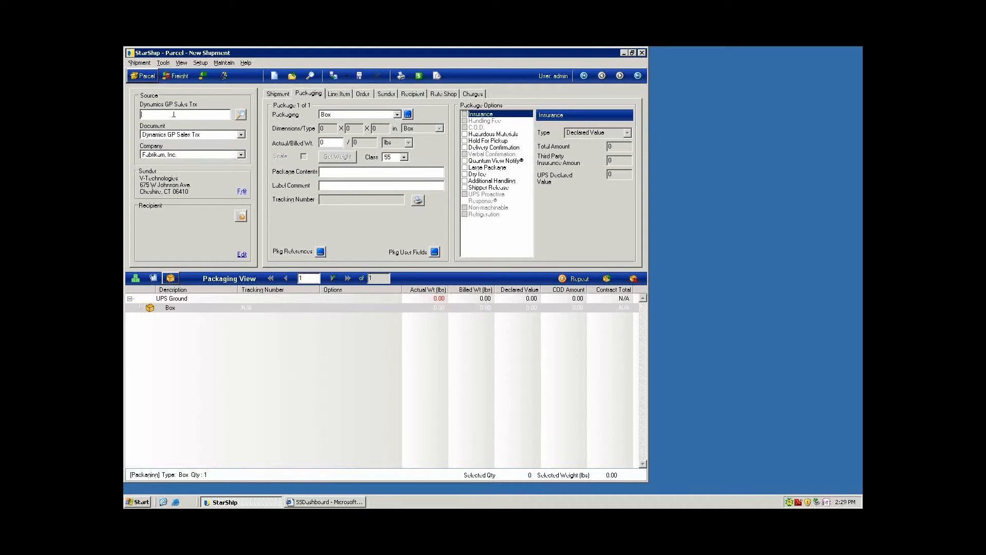
pyautogui.write('100')
pyautogui.press('Return')
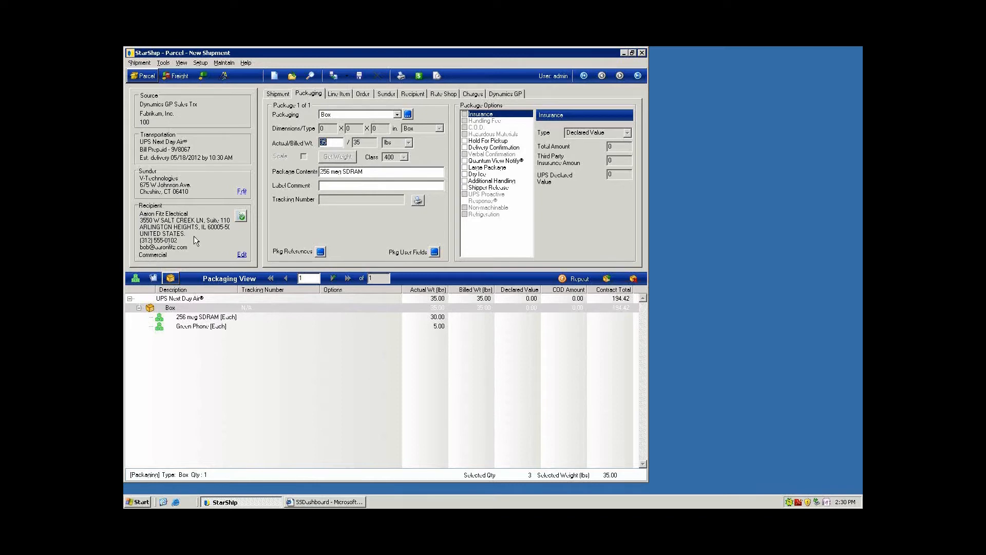
pyautogui.moveTo(244, 222)
# Examine the Default Tree View options in the freight and parcel Shipping Screen preferences, leaving without saving changes
pyautogui.click(198, 64)
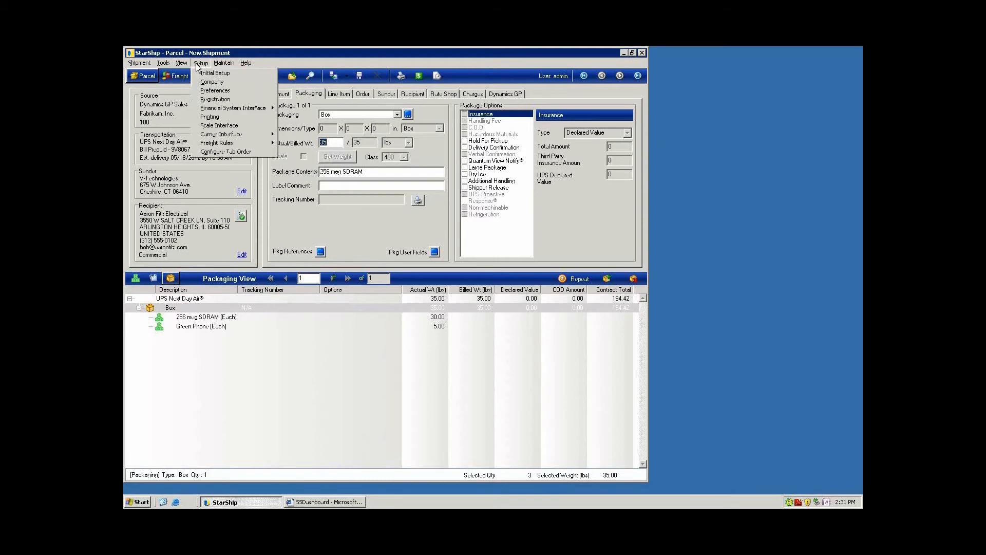
pyautogui.click(202, 91)
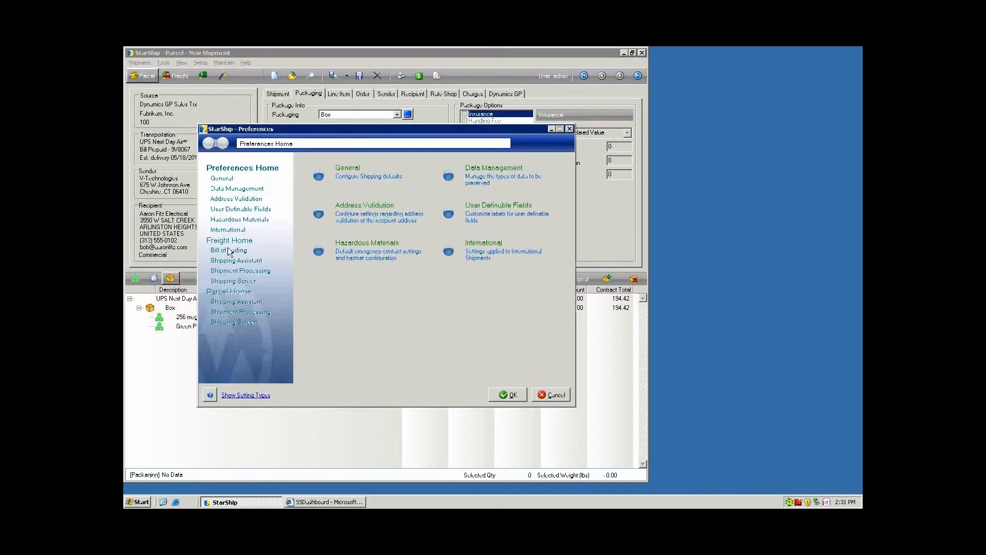
pyautogui.click(230, 281)
pyautogui.click(468, 169)
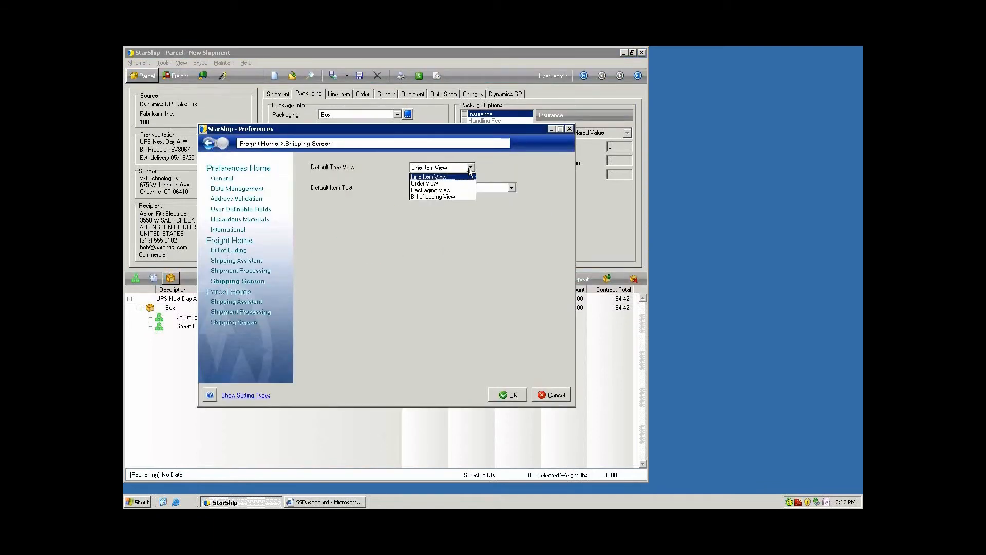
pyautogui.click(464, 169)
pyautogui.click(233, 322)
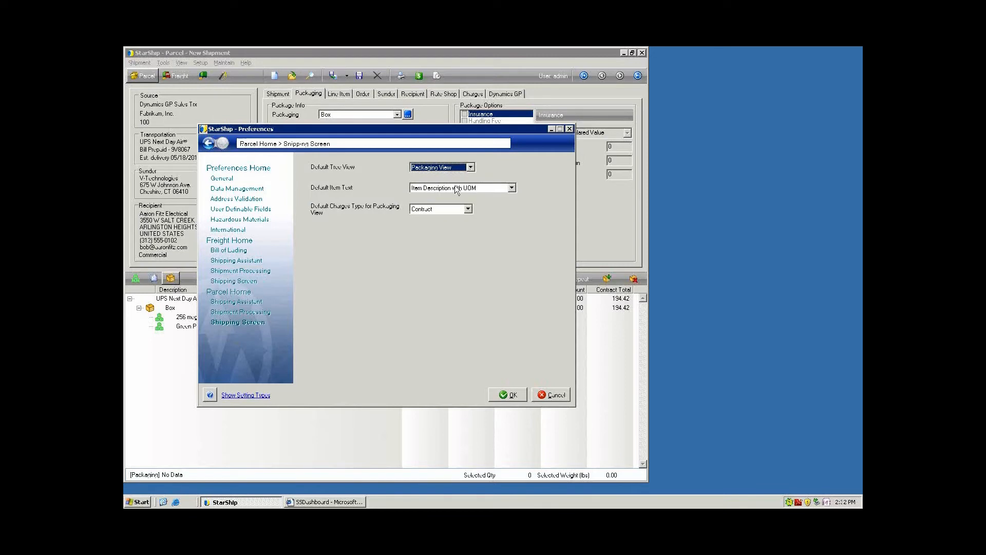
pyautogui.click(469, 167)
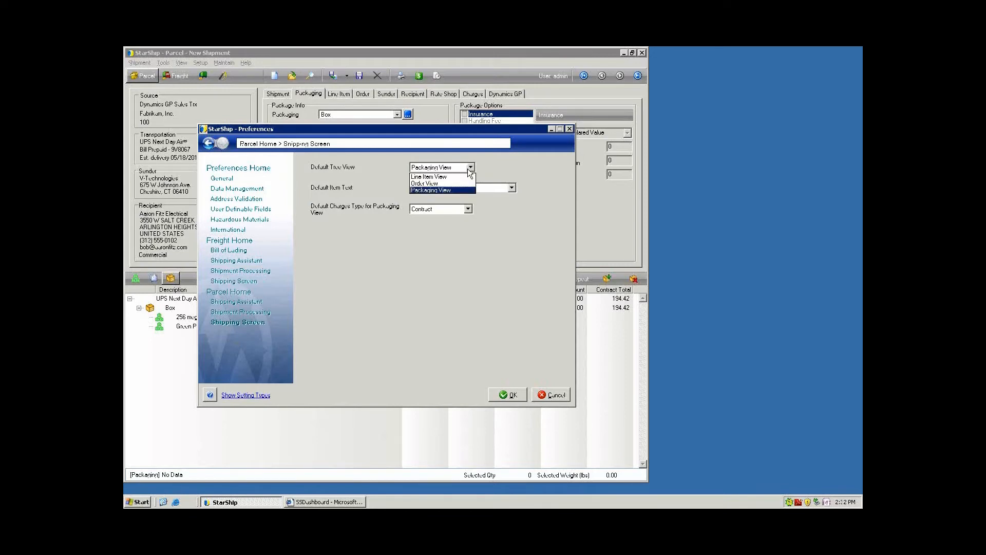
pyautogui.click(468, 168)
pyautogui.click(557, 395)
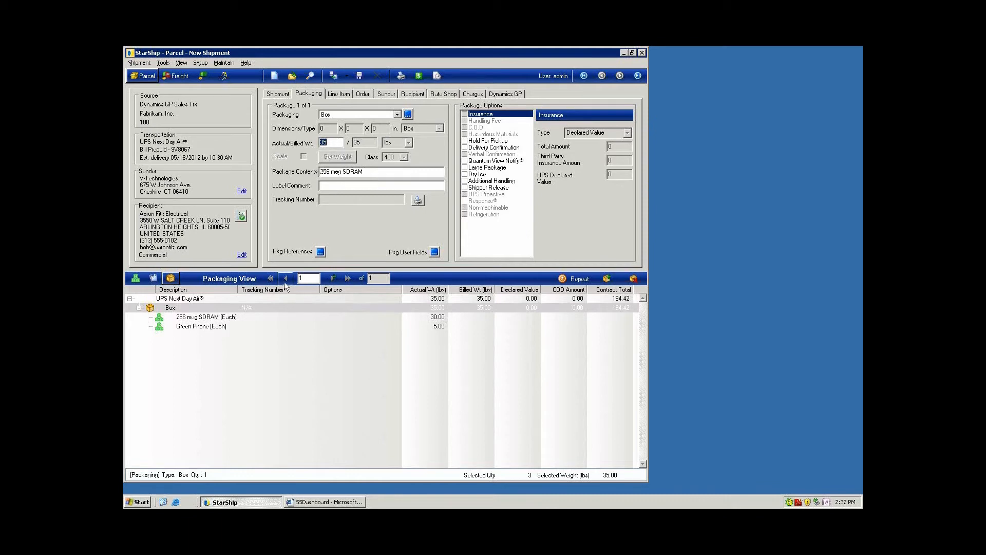
# Add a second box to the shipment and move the Green Phone item from the first box into it
pyautogui.click(334, 277)
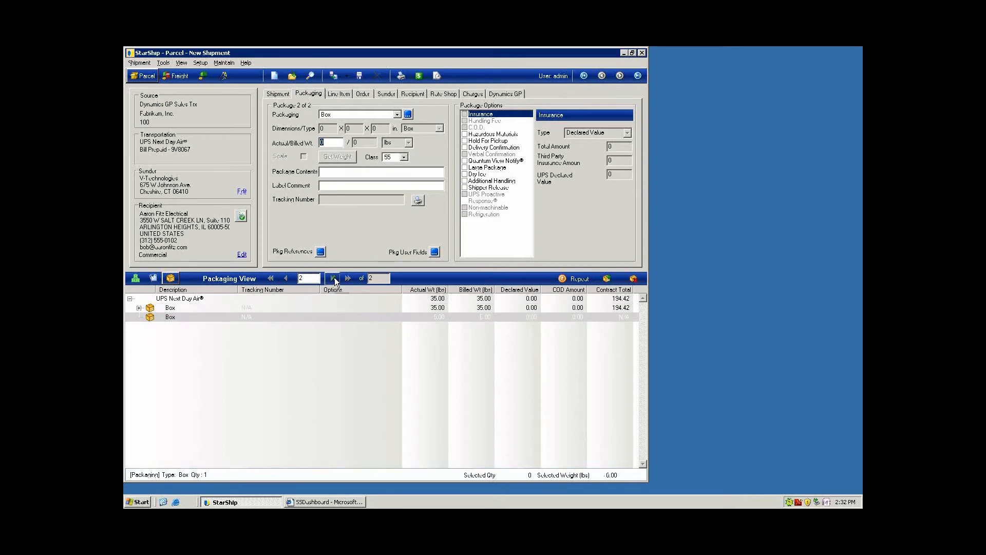
pyautogui.click(139, 309)
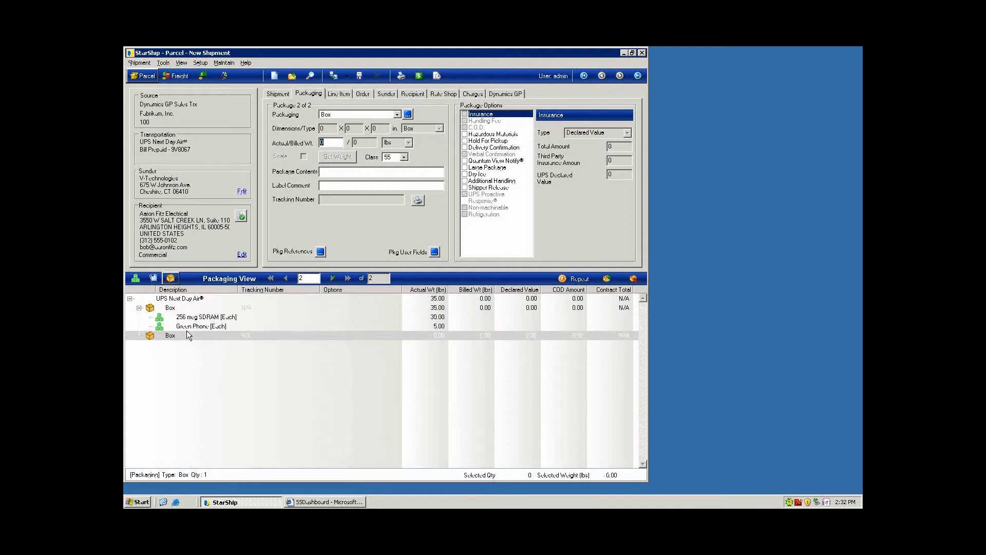
pyautogui.moveTo(187, 331); pyautogui.dragTo(185, 331)
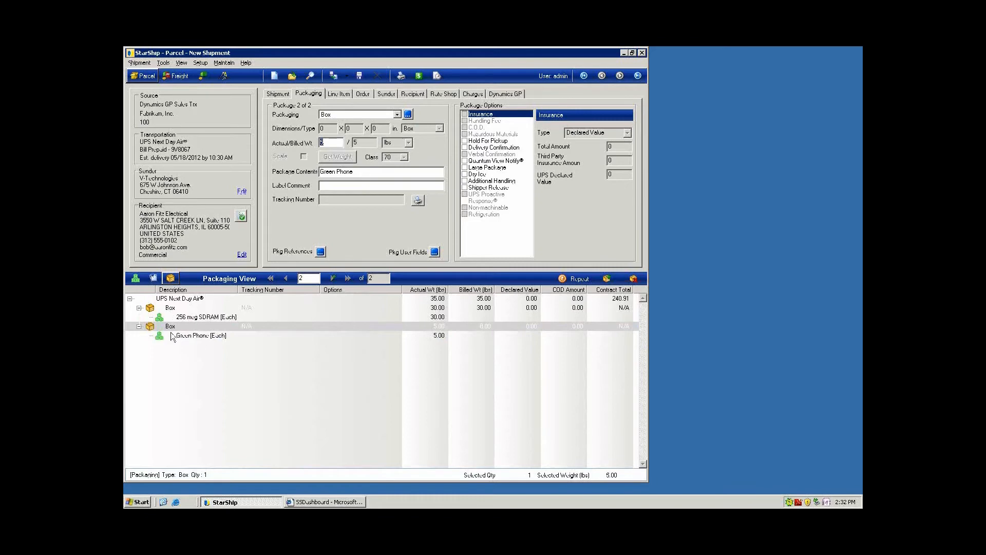
# Examine the Repeat Package options for the second box and the available shipment commands without applying any
pyautogui.click(580, 279)
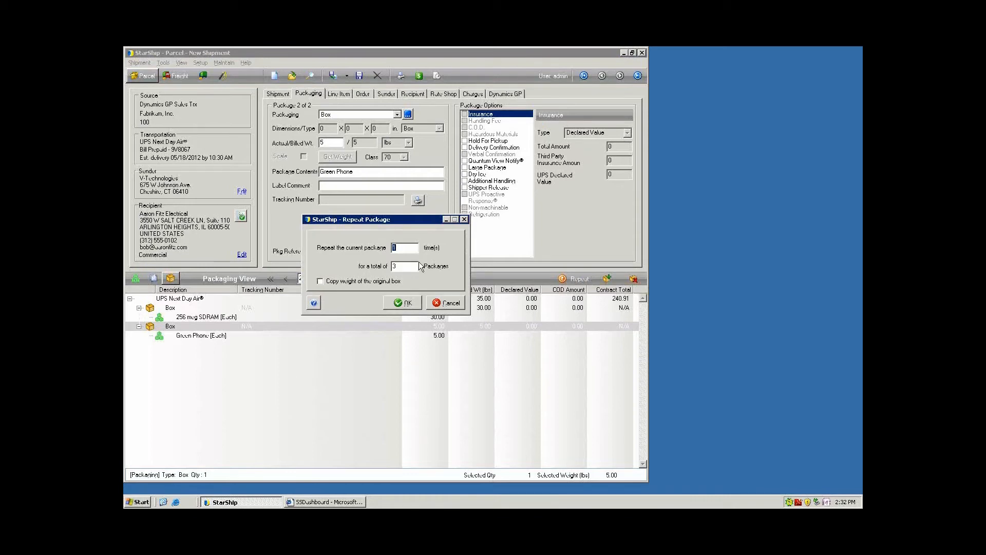
pyautogui.click(441, 304)
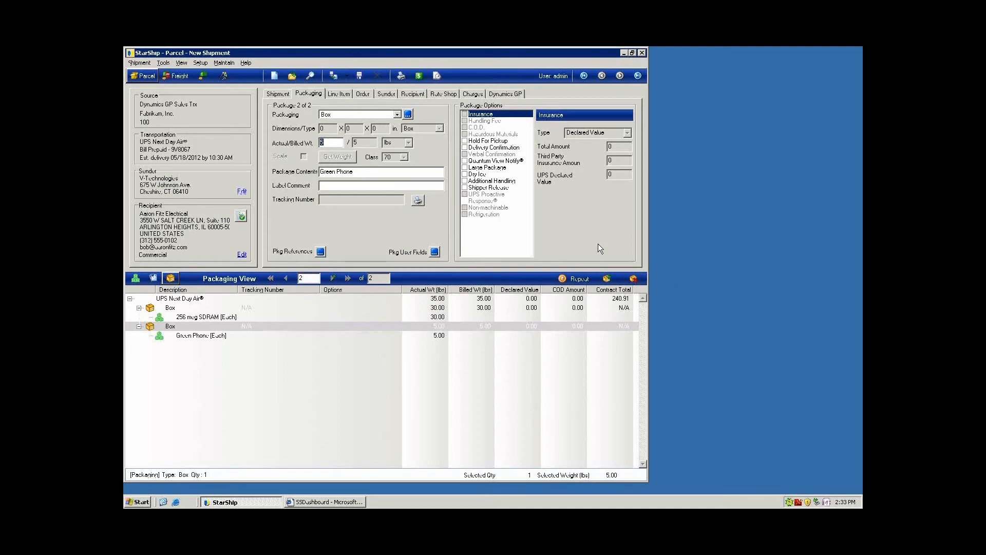
pyautogui.click(137, 63)
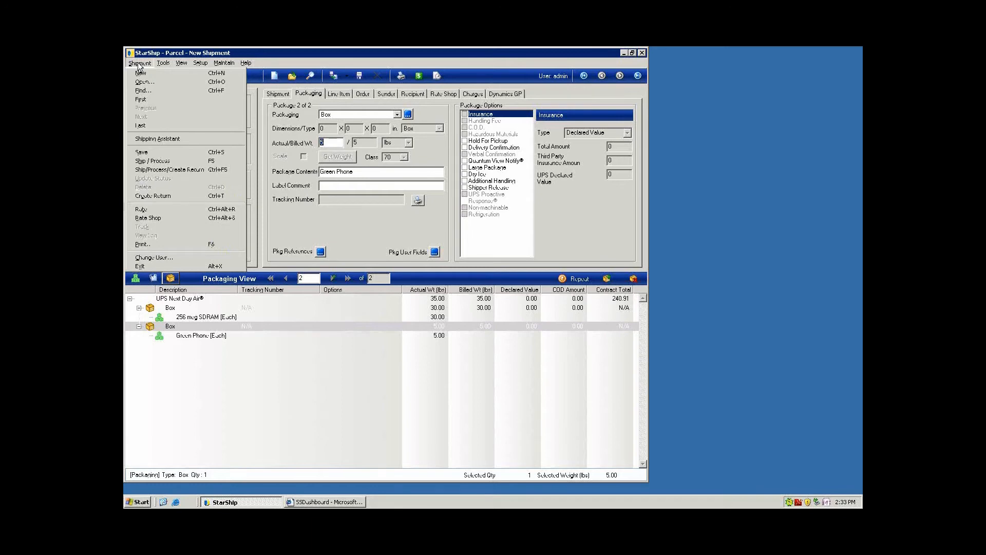
pyautogui.click(269, 53)
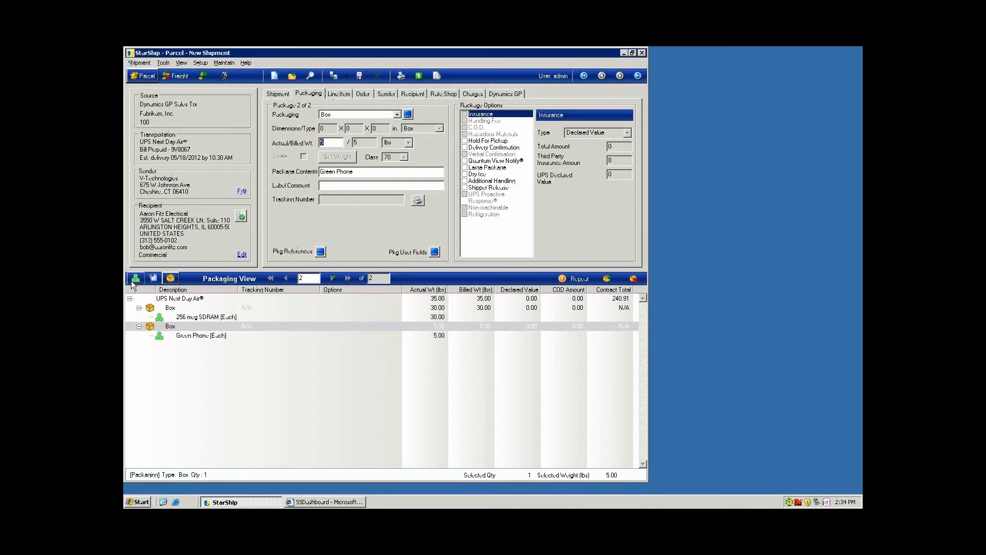
# View the shipment by line item and by order, ending in Packaging View
pyautogui.click(153, 279)
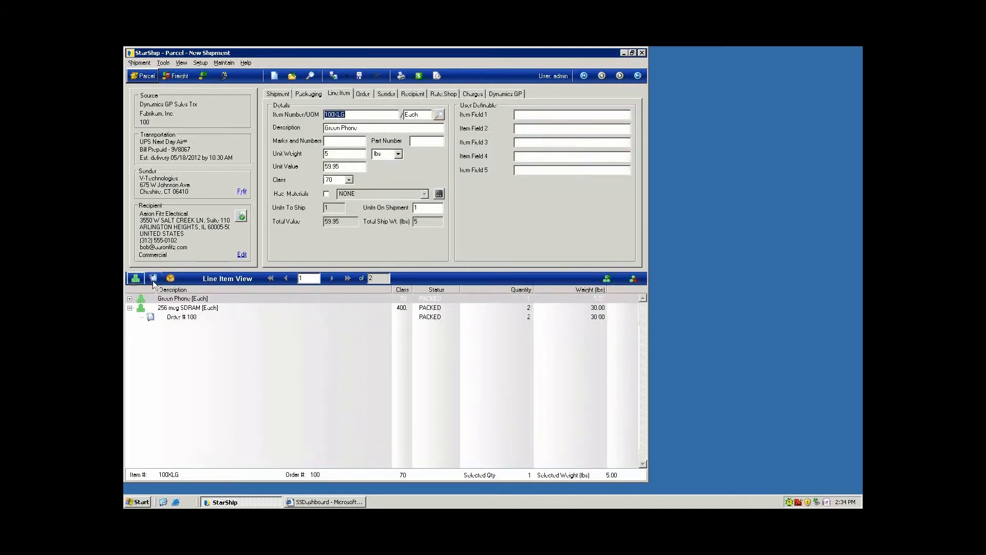
pyautogui.click(170, 278)
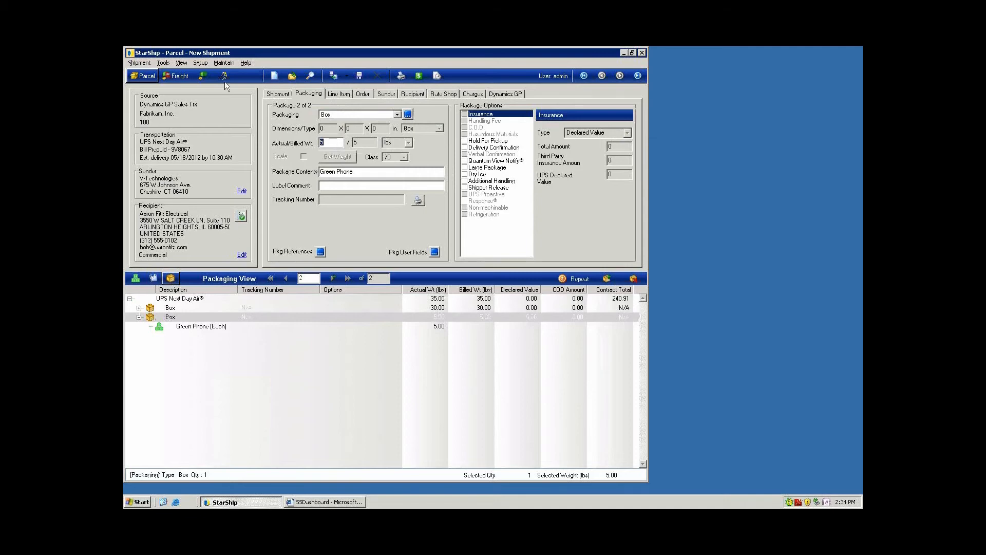
# Examine the configured tab order sequence of the shipping fields and cancel without changes
pyautogui.click(203, 63)
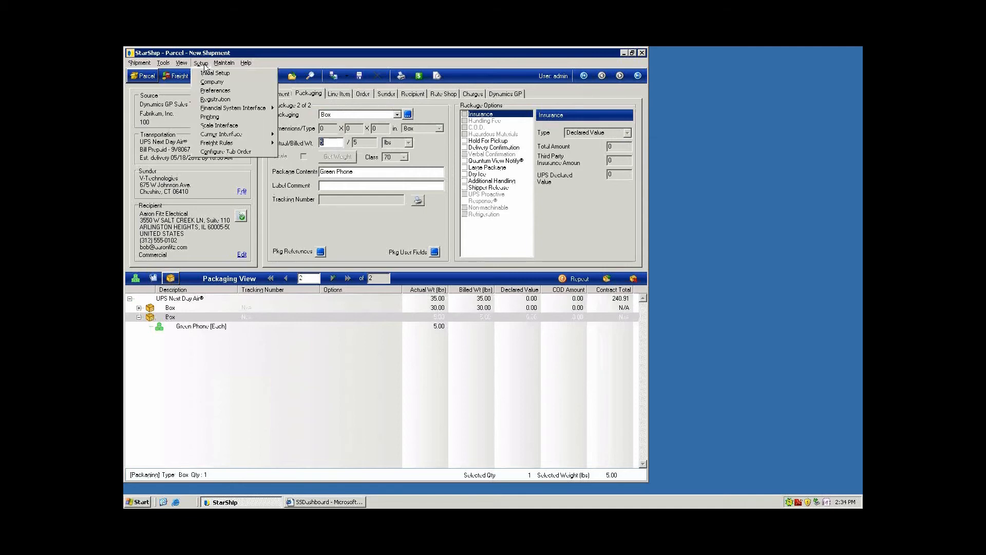
pyautogui.click(229, 152)
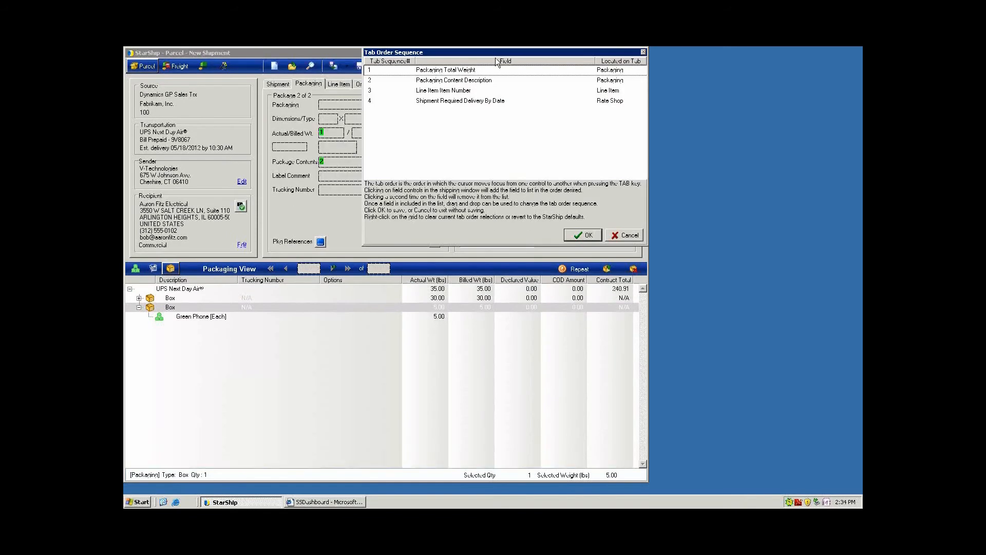
pyautogui.moveTo(525, 91); pyautogui.dragTo(562, 153)
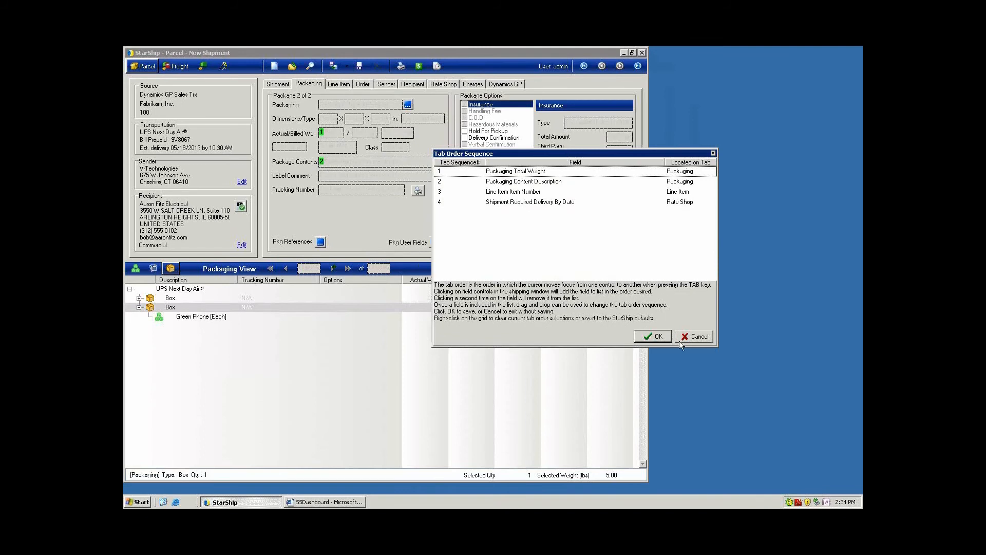
pyautogui.click(695, 336)
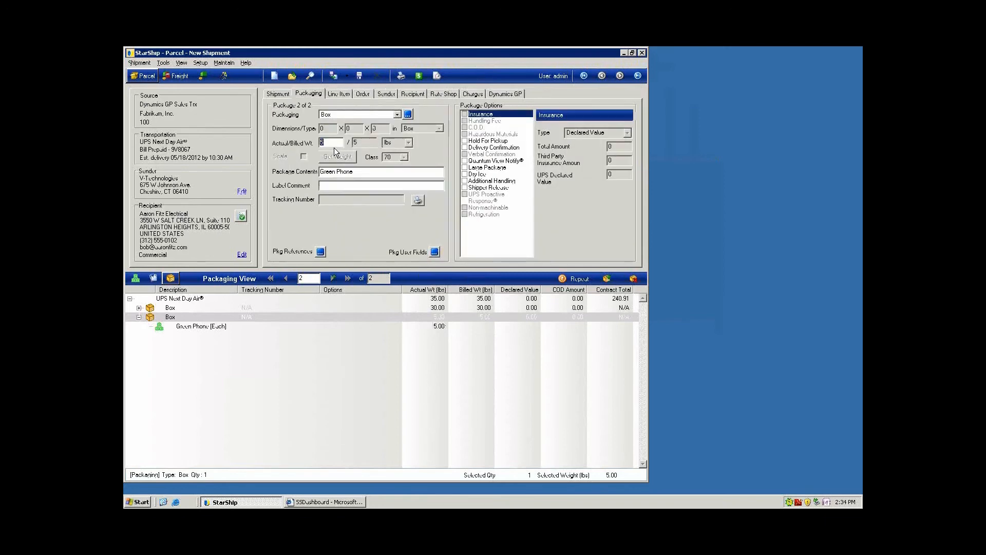
# Examine the shipment's general details, including the Ready date calendar and the Department choices, without changing either
pyautogui.click(279, 94)
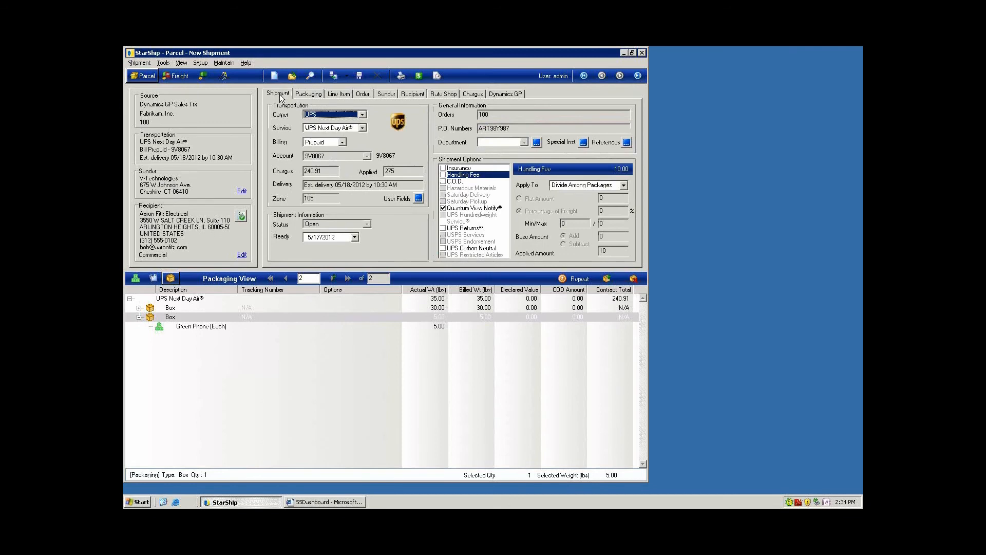
pyautogui.click(355, 237)
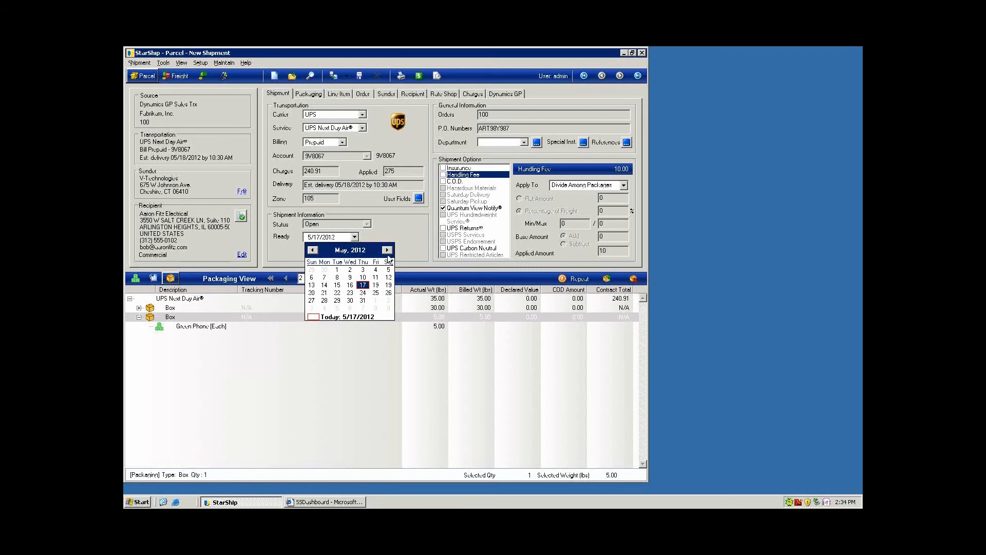
pyautogui.click(394, 230)
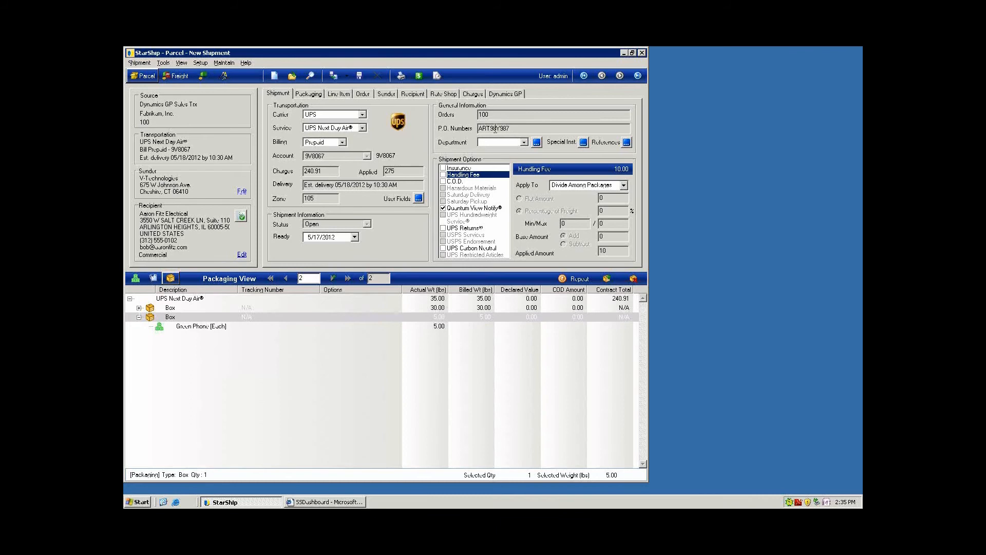
pyautogui.click(524, 142)
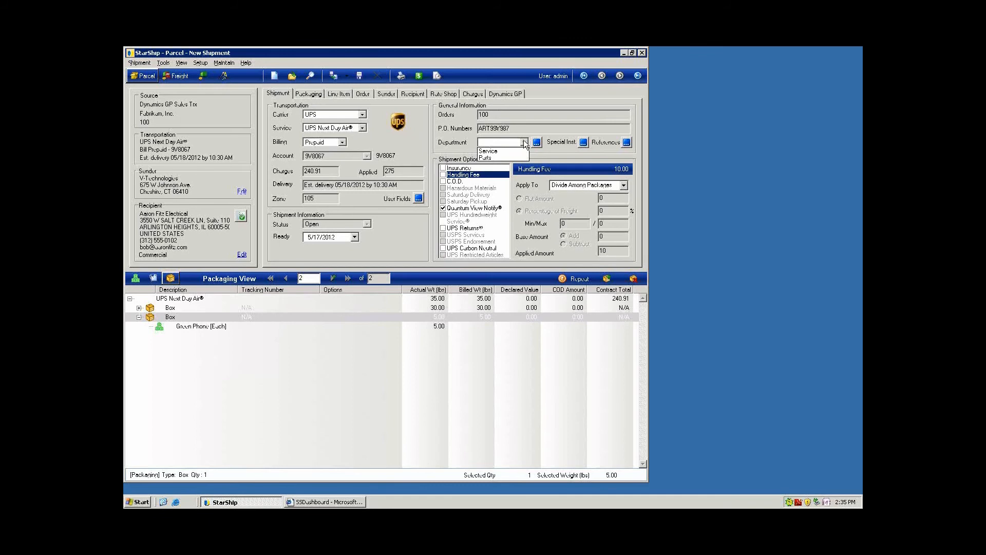
pyautogui.click(523, 140)
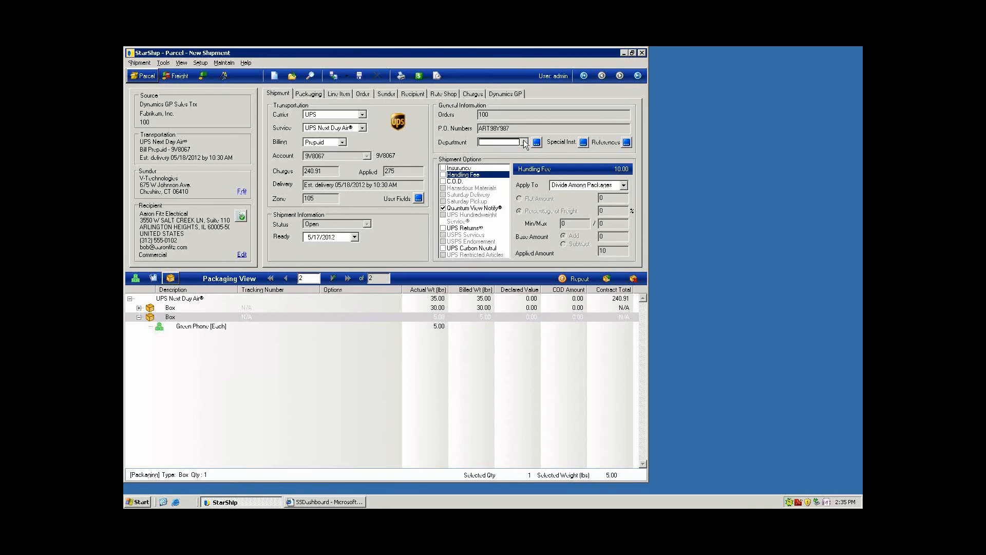
# Examine the user-definable fields for the shipment, packaging, line item and order without entering any values
pyautogui.click(419, 198)
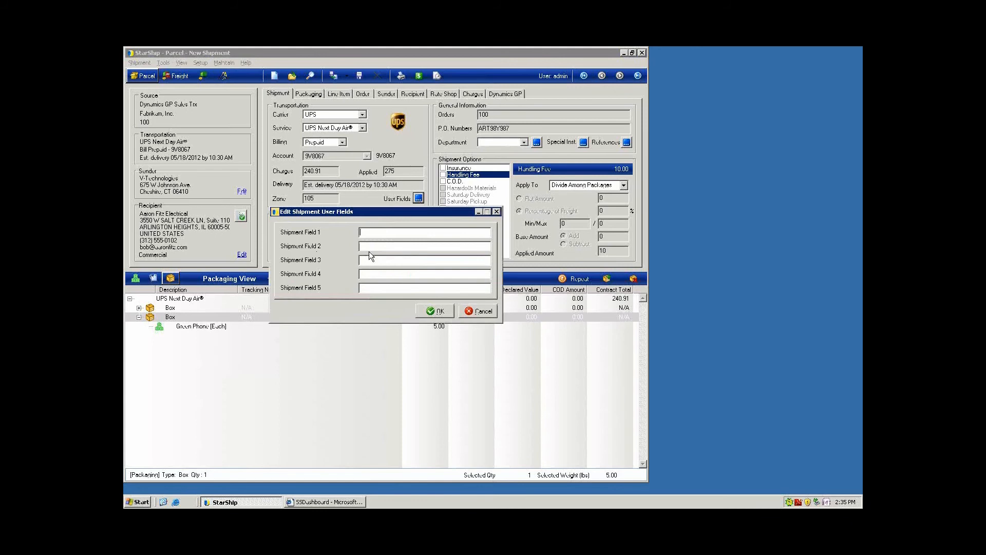
pyautogui.click(479, 311)
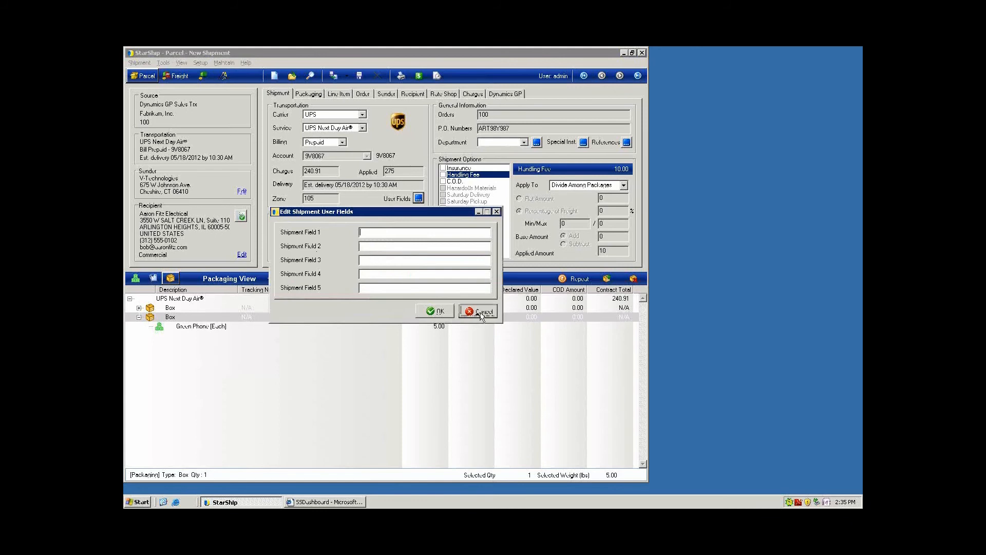
pyautogui.click(309, 94)
pyautogui.click(433, 252)
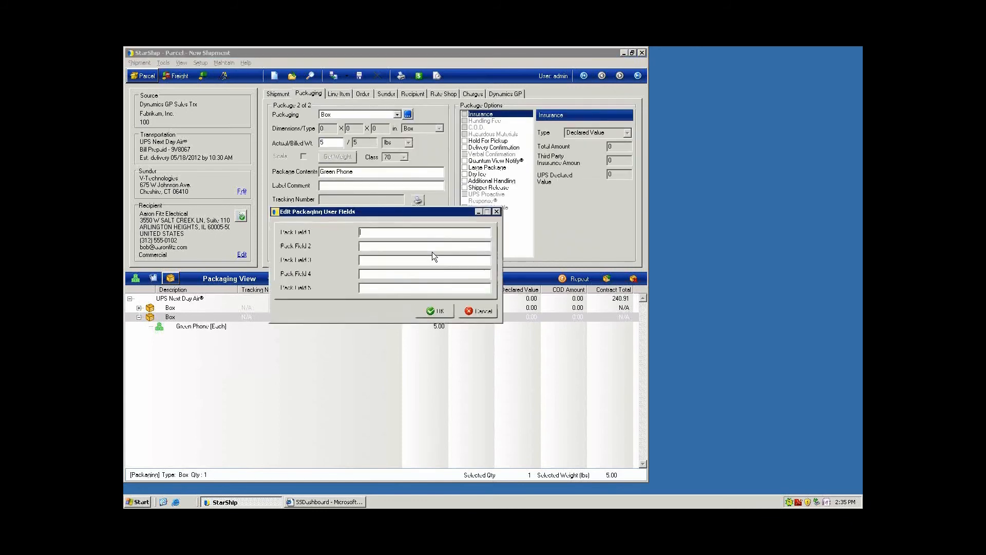
pyautogui.click(496, 212)
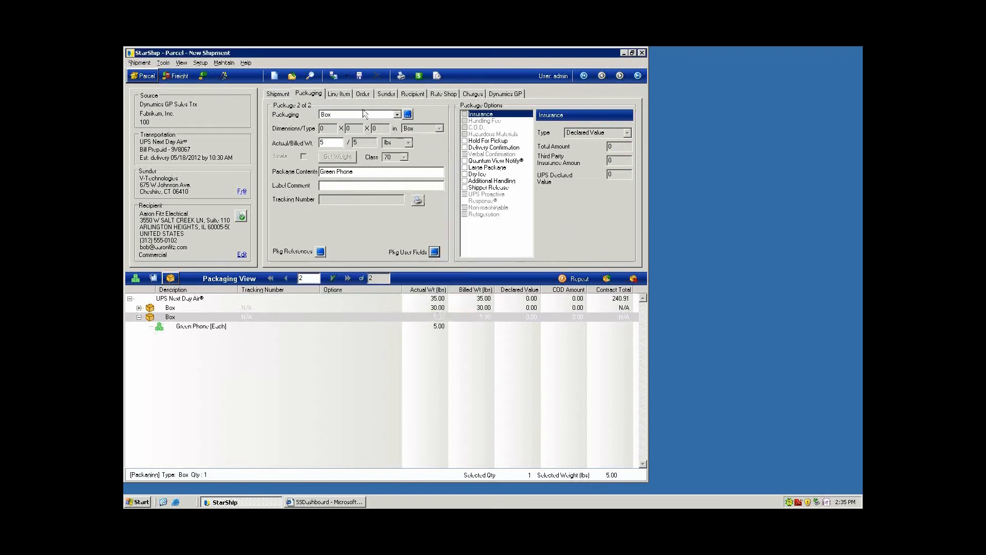
pyautogui.click(339, 95)
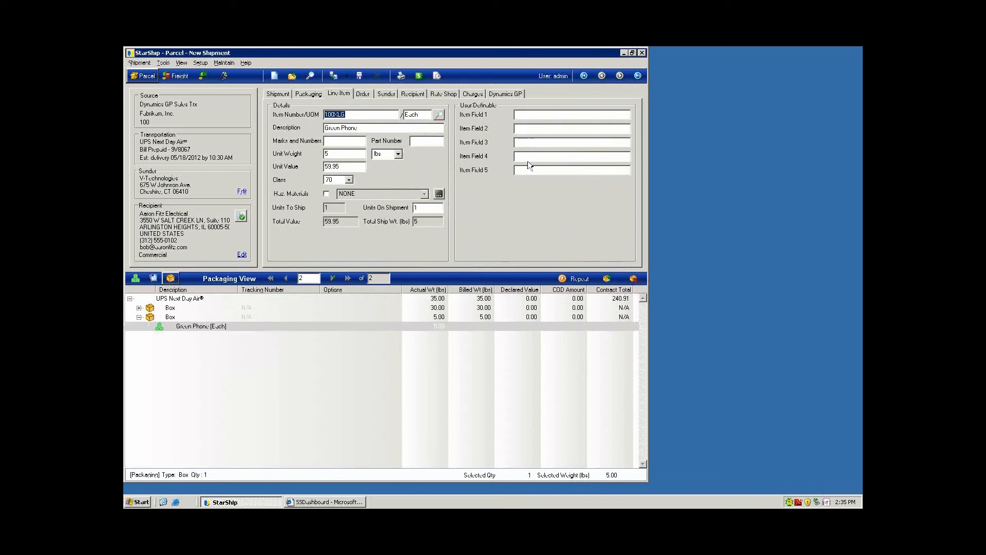
pyautogui.click(362, 95)
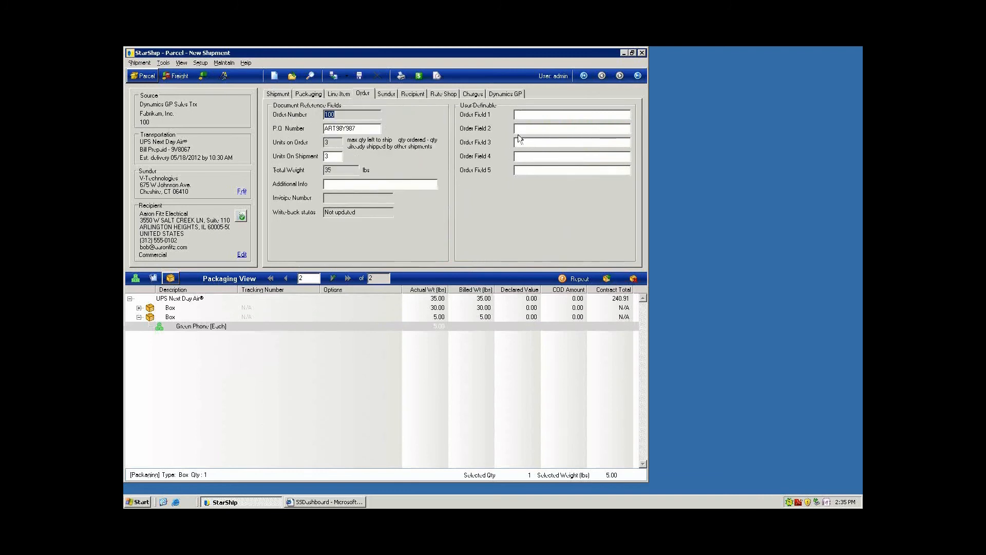
# Examine the available carriers and UPS services for the shipment, keeping UPS and UPS Next Day Air
pyautogui.click(270, 98)
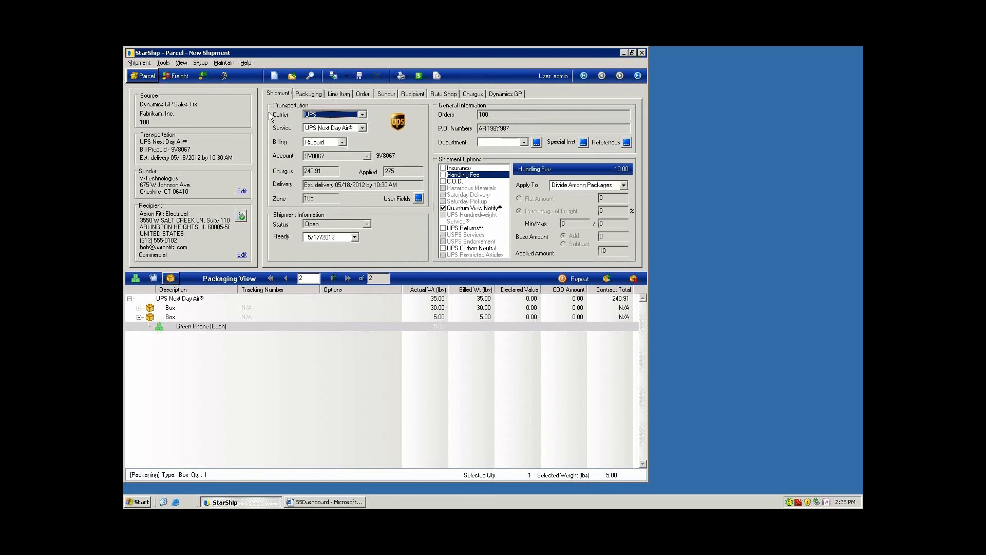
pyautogui.click(362, 114)
pyautogui.click(362, 114)
pyautogui.click(362, 128)
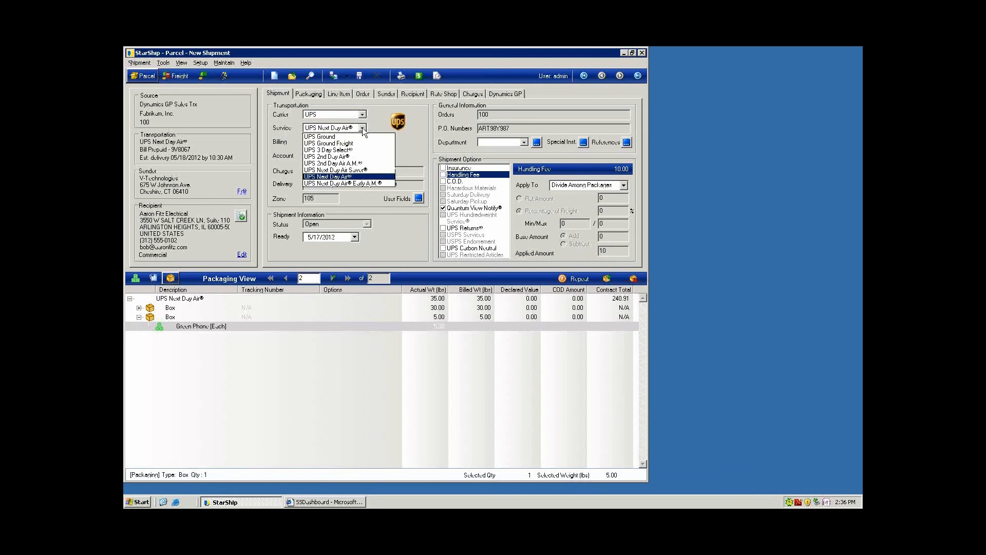
pyautogui.click(363, 128)
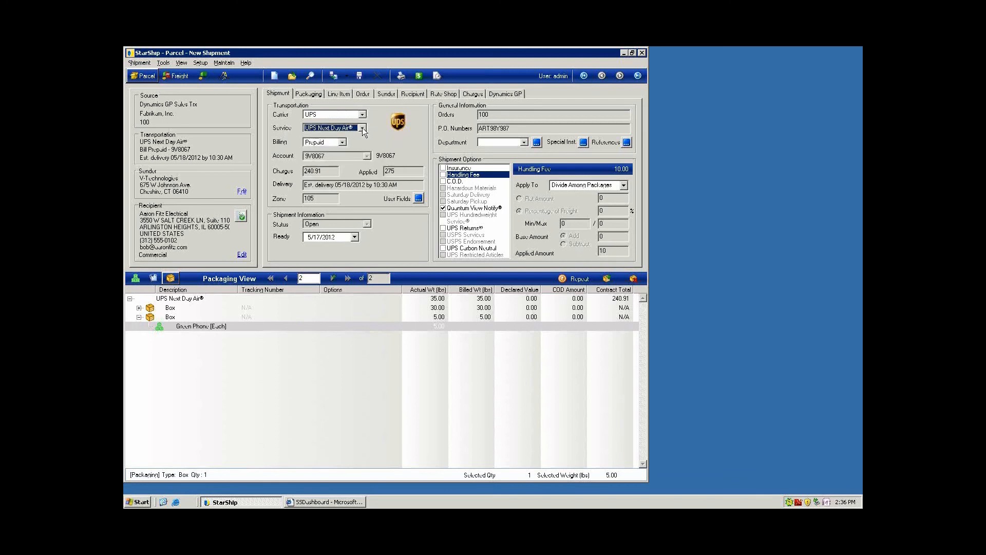
# Rate shop the shipment, sort the quotes by carrier/service name and check the List and Contract rate choices, keeping Contract
pyautogui.click(419, 76)
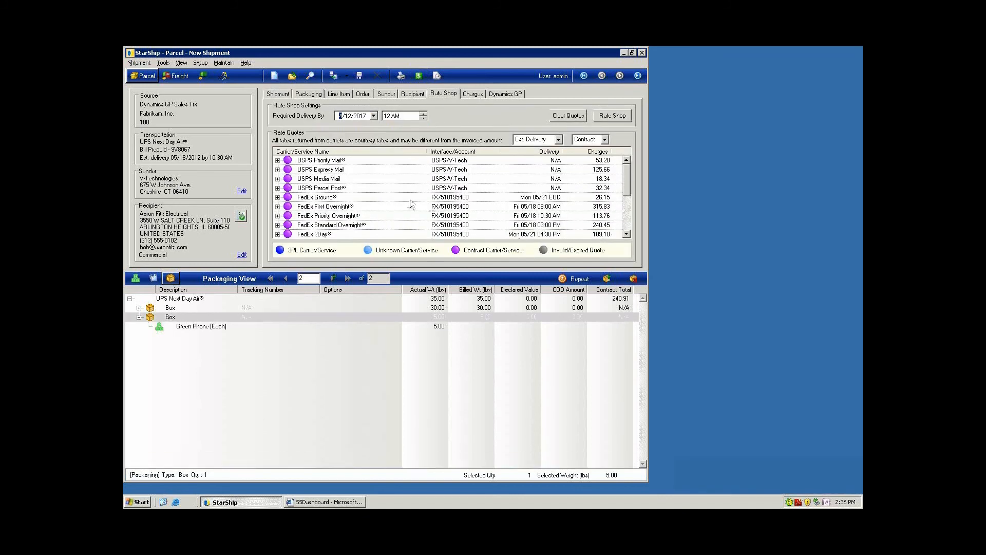
pyautogui.click(329, 152)
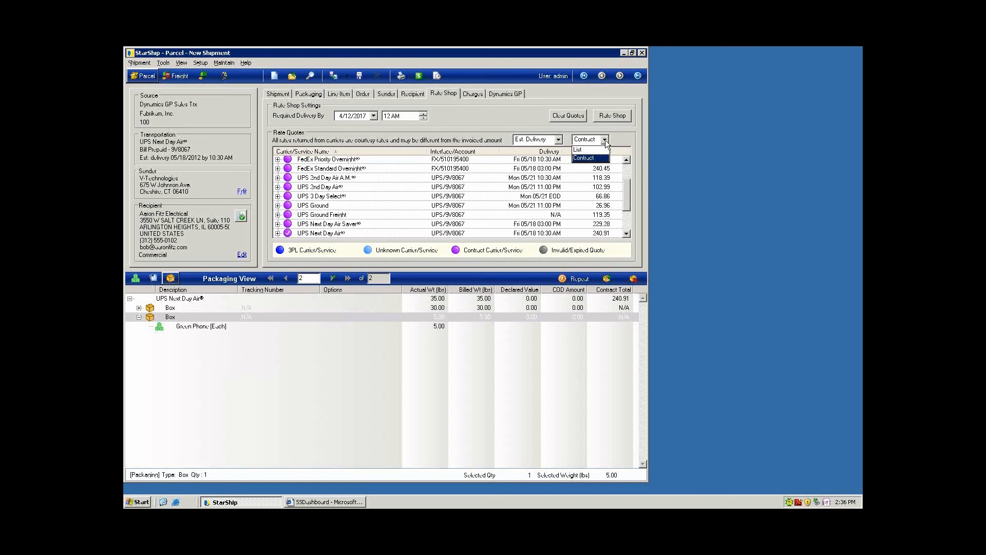
pyautogui.click(605, 139)
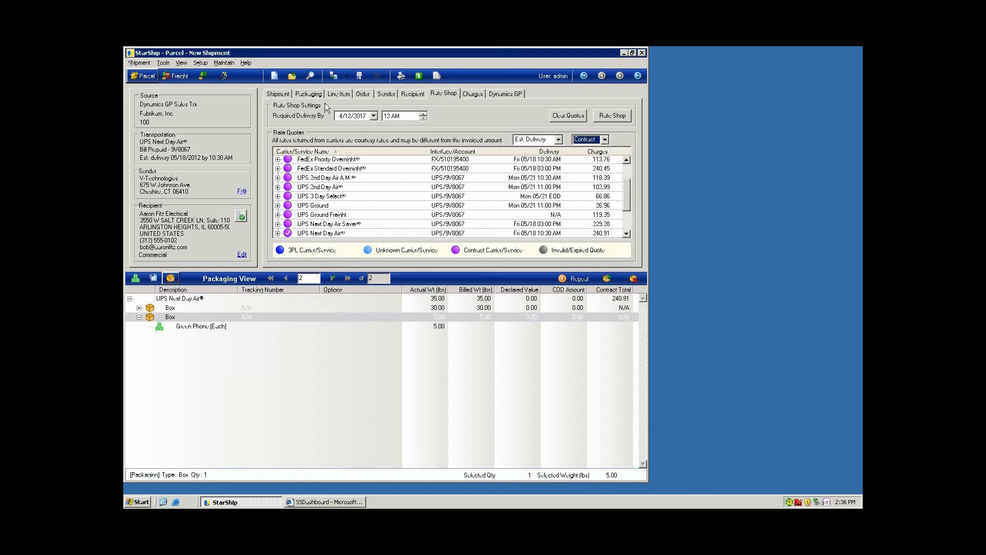
# Process the two-box UPS Next Day Air shipment to generate its shipping labels, and close the label preview
pyautogui.click(334, 76)
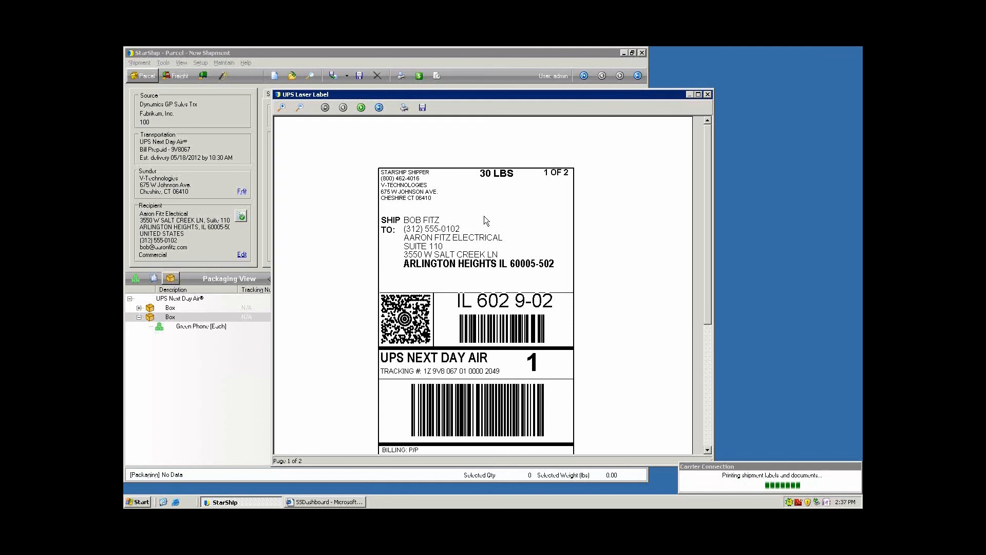
pyautogui.click(707, 95)
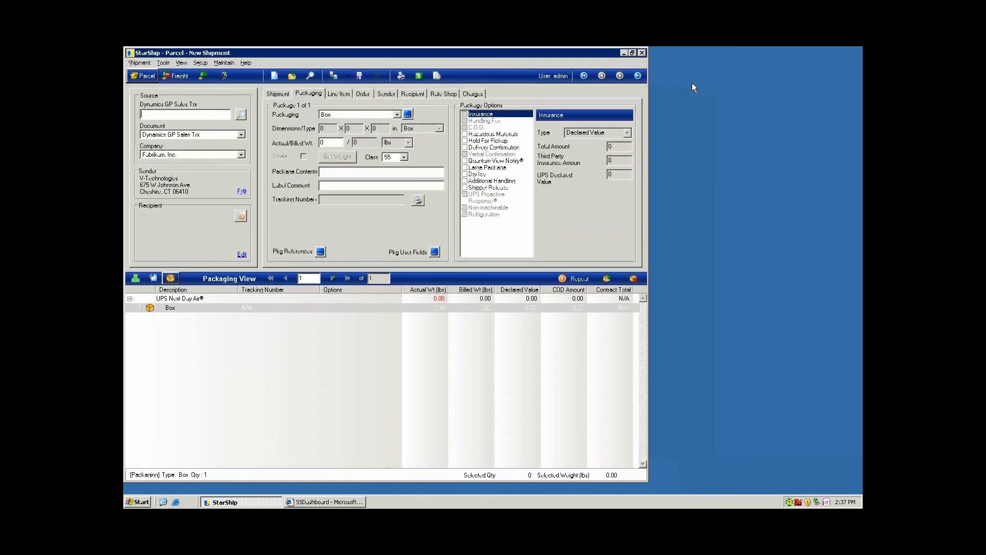